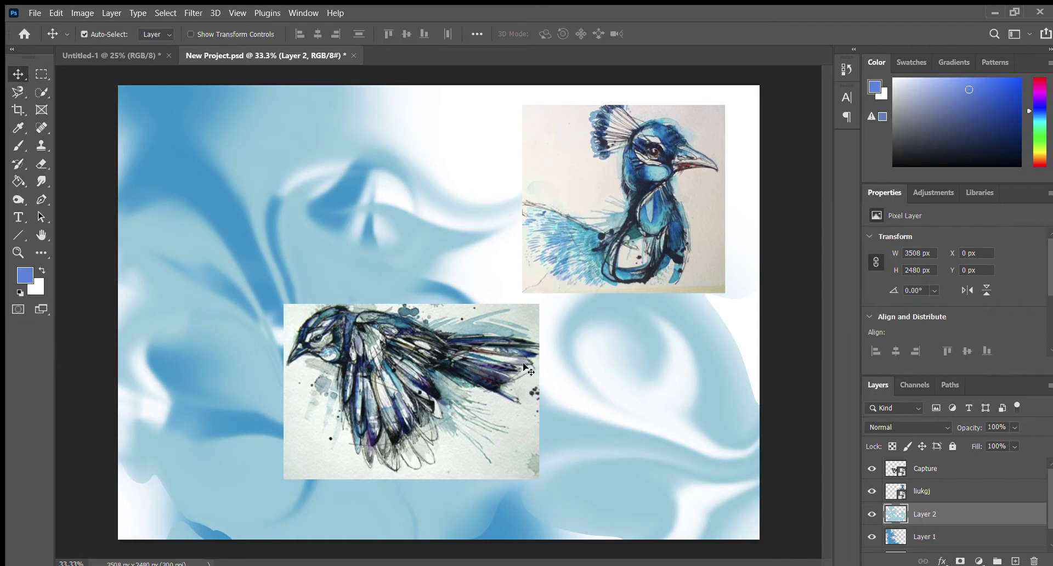
Drag the Capture bird sketch up-left to X 519 px, Y 622 px, beside the peacock picture
left_click_drag(422, 383, 446, 396)
mouse_move(666, 184)
left_mouse_down()
mouse_move(666, 202)
mouse_move(666, 184)
left_mouse_up()
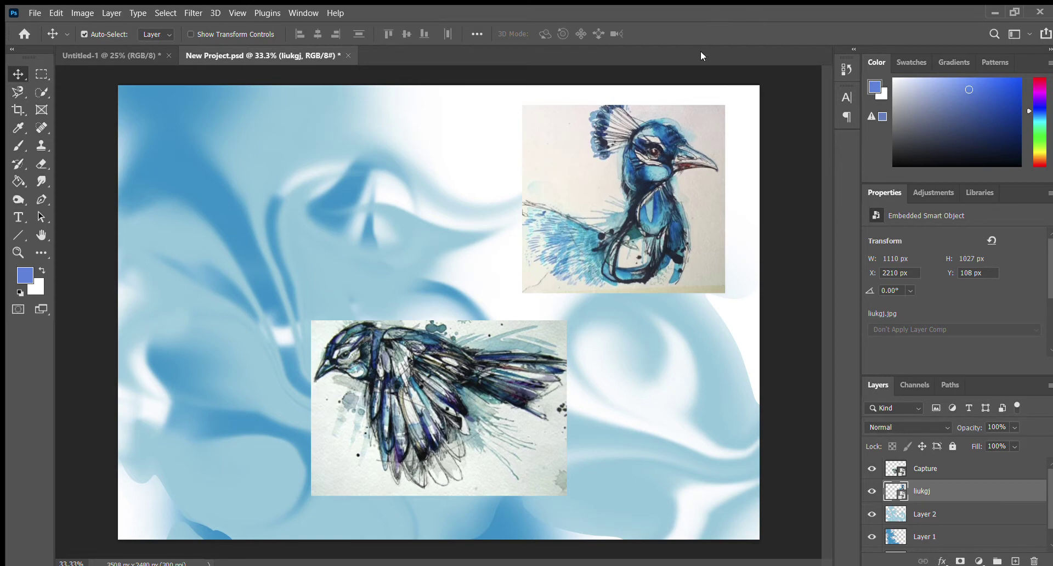
mouse_move(473, 435)
left_mouse_down()
mouse_move(435, 407)
mouse_move(444, 427)
mouse_move(471, 415)
left_mouse_up()
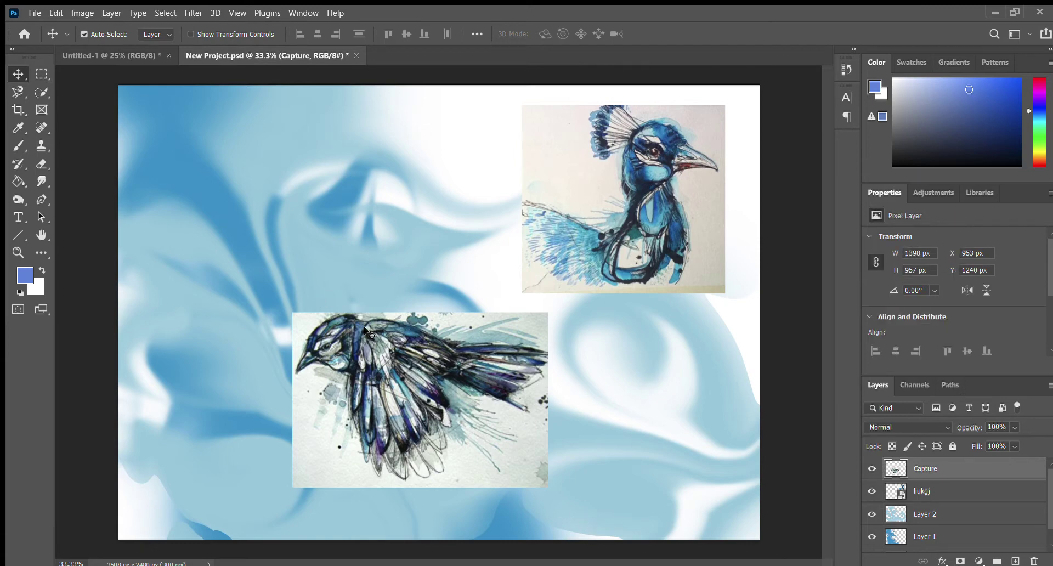
left_click_drag(431, 384, 357, 221)
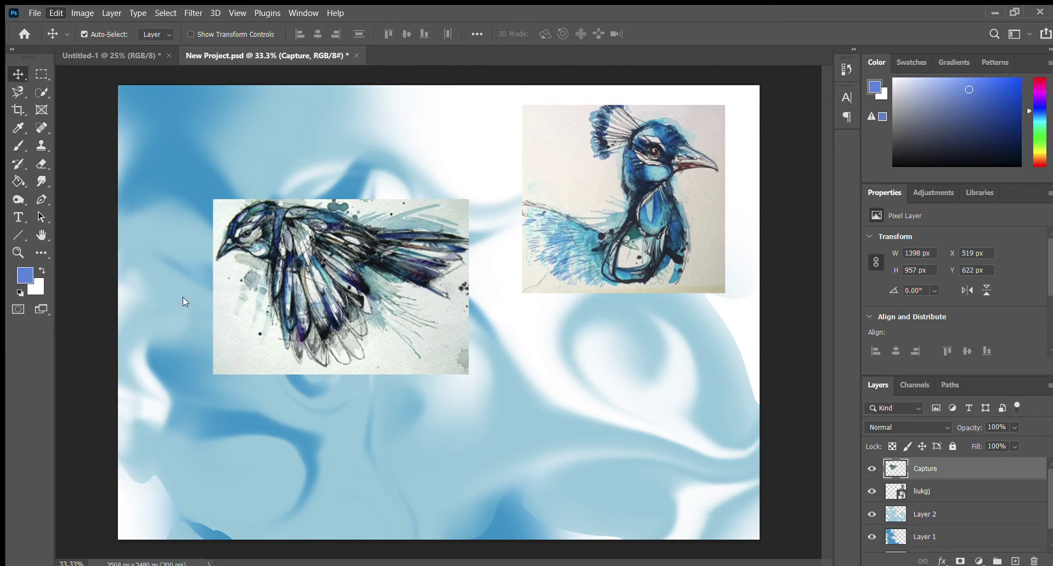
Scale the Capture bird sketch up about 134% to 1876 × 1284 px
key("ctrl+t")
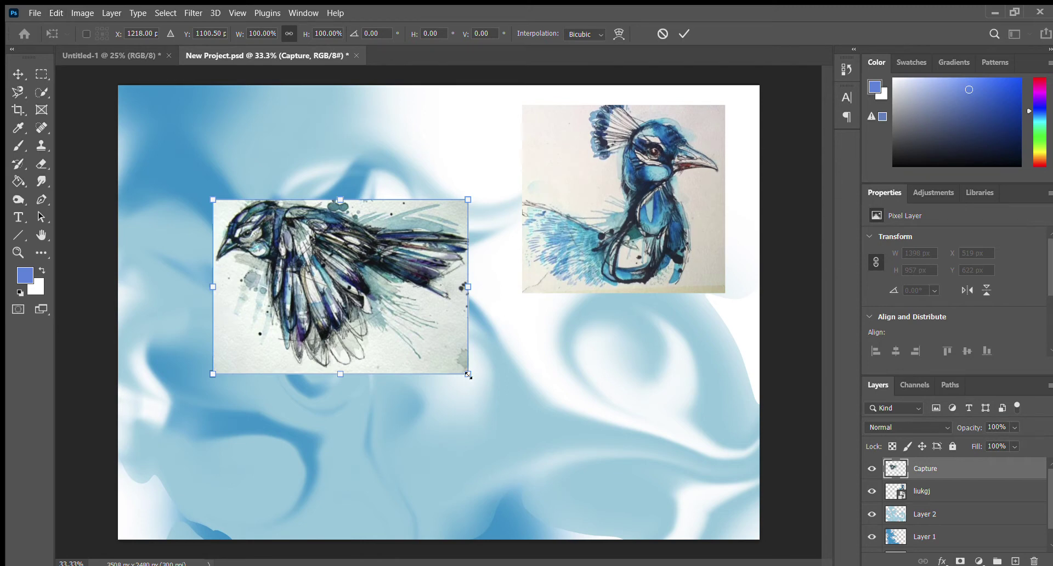
left_click_drag(467, 374, 550, 448)
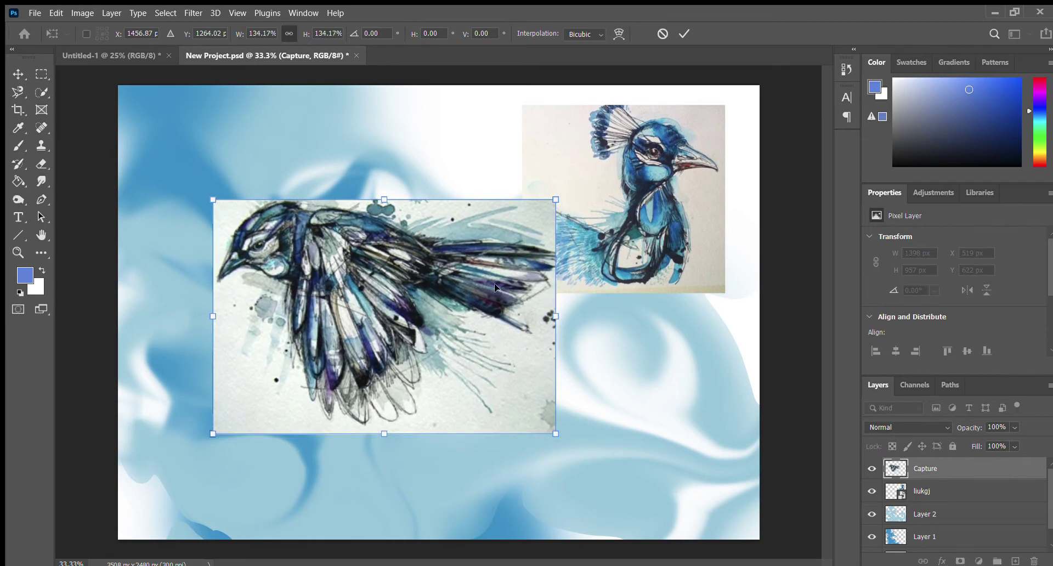
key("Return")
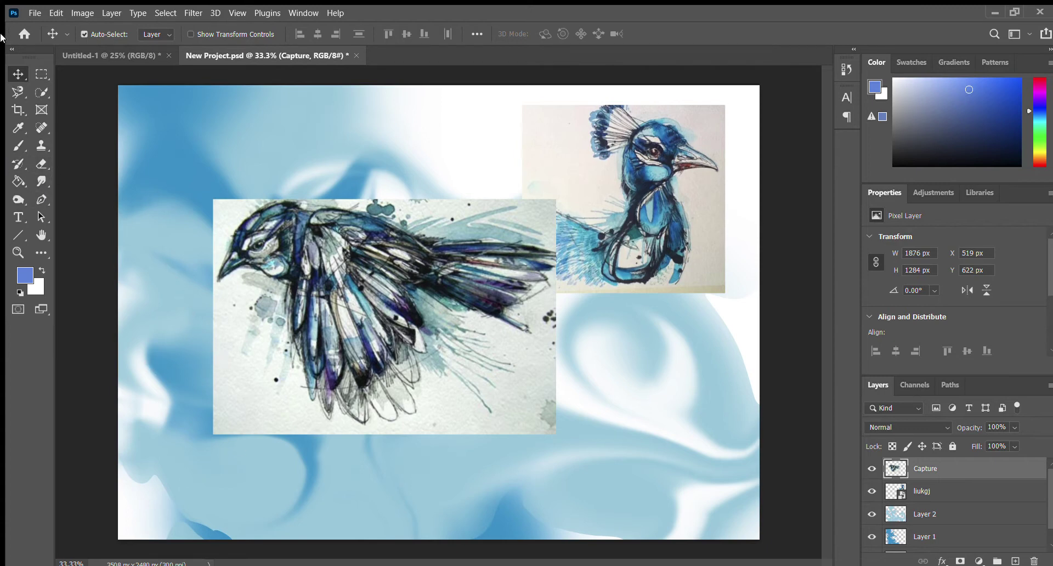
Erase the white paper along the bird photo's top-left edge with a slightly smaller Eraser brush
left_click(42, 164)
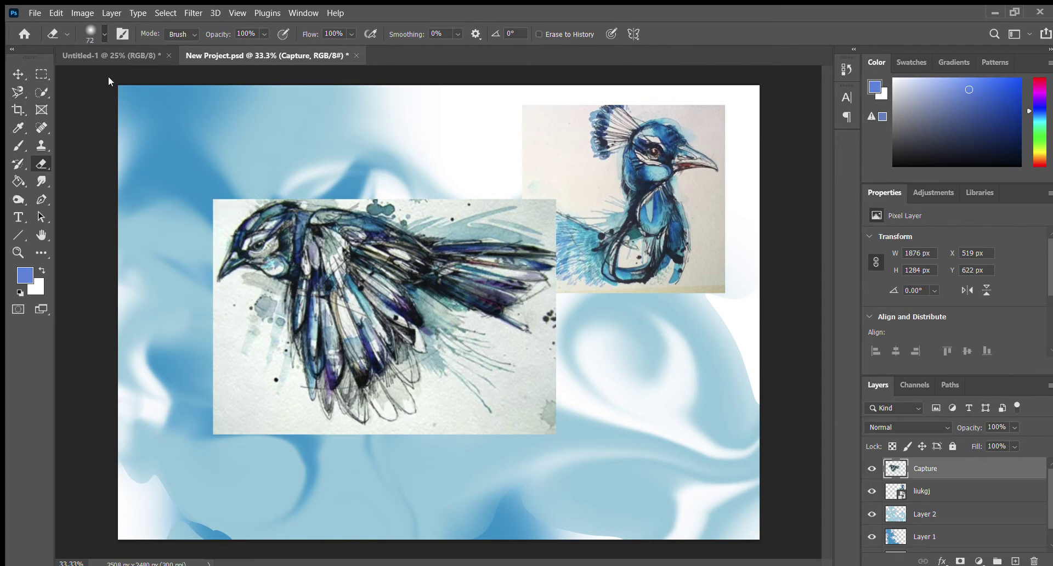
key("bracketleft")
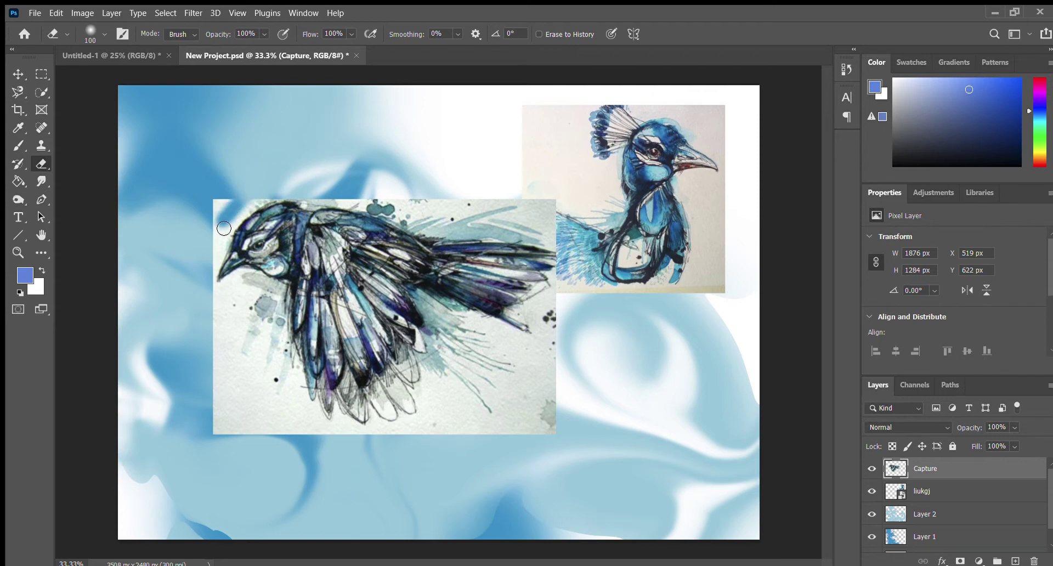
mouse_move(224, 228)
left_mouse_down()
mouse_move(207, 274)
mouse_move(225, 230)
mouse_move(281, 187)
mouse_move(240, 214)
mouse_move(230, 227)
mouse_move(277, 192)
mouse_move(233, 225)
mouse_move(208, 264)
mouse_move(208, 292)
mouse_move(214, 269)
mouse_move(211, 293)
mouse_move(238, 283)
mouse_move(263, 380)
mouse_move(309, 420)
mouse_move(354, 437)
mouse_move(346, 432)
mouse_move(406, 435)
mouse_move(424, 422)
mouse_move(433, 393)
mouse_move(439, 437)
mouse_move(437, 376)
mouse_move(463, 380)
mouse_move(460, 390)
mouse_move(435, 376)
mouse_move(435, 400)
mouse_move(501, 425)
mouse_move(482, 402)
mouse_move(527, 390)
mouse_move(493, 335)
mouse_move(540, 350)
mouse_move(546, 329)
mouse_move(527, 313)
mouse_move(568, 270)
mouse_move(551, 246)
mouse_move(428, 233)
mouse_move(273, 193)
mouse_move(420, 209)
left_mouse_up()
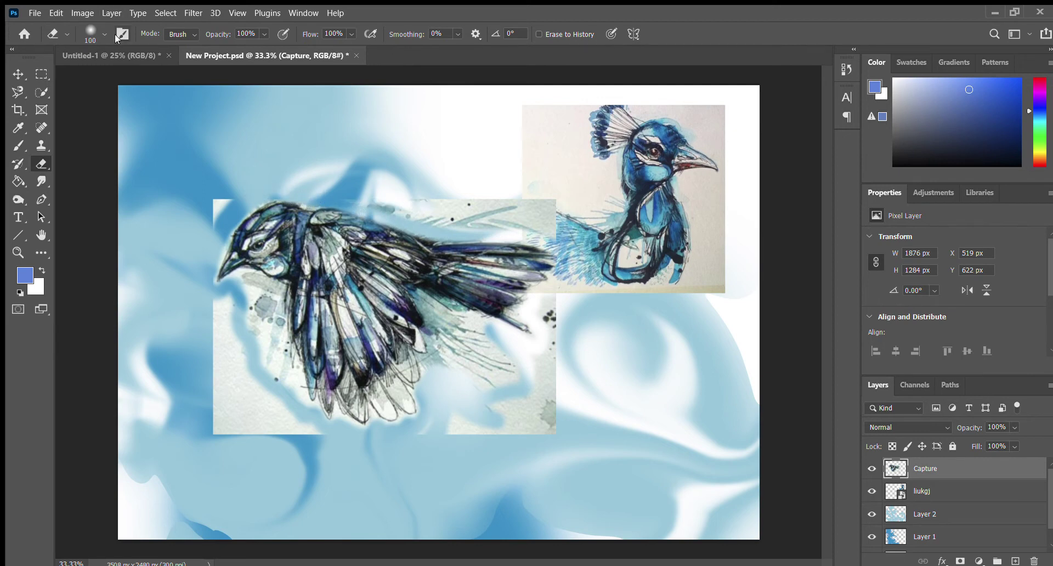
Erase the bird photo's lower-left and lower-right paper with a larger Eraser brush
key("bracketright")
key("bracketright")
key("bracketright")
key("bracketright")
key("bracketright")
mouse_move(282, 482)
left_mouse_down()
mouse_move(272, 458)
mouse_move(327, 483)
mouse_move(216, 409)
mouse_move(340, 488)
mouse_move(297, 467)
mouse_move(219, 396)
mouse_move(244, 426)
mouse_move(234, 371)
mouse_move(275, 429)
mouse_move(255, 360)
mouse_move(289, 424)
mouse_move(255, 360)
mouse_move(226, 338)
mouse_move(288, 453)
mouse_move(246, 418)
mouse_move(136, 173)
mouse_move(207, 220)
mouse_move(230, 199)
mouse_move(192, 264)
mouse_move(210, 246)
left_mouse_up()
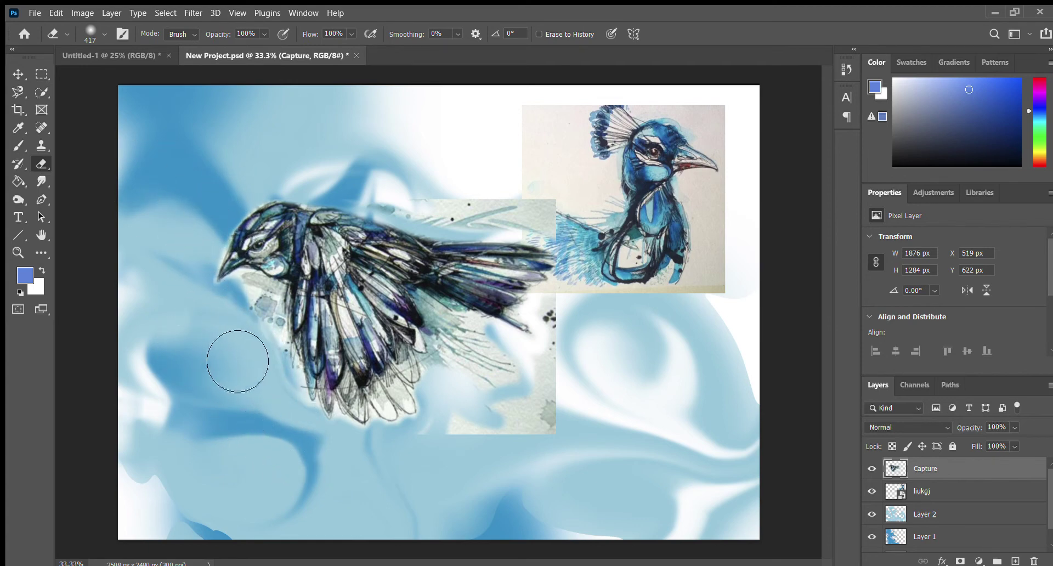
mouse_move(400, 481)
left_mouse_down()
mouse_move(589, 460)
mouse_move(548, 466)
mouse_move(590, 419)
mouse_move(554, 460)
mouse_move(556, 423)
mouse_move(502, 481)
mouse_move(561, 415)
mouse_move(513, 474)
mouse_move(515, 436)
mouse_move(563, 407)
mouse_move(500, 440)
mouse_move(571, 449)
mouse_move(610, 387)
mouse_move(596, 370)
mouse_move(600, 345)
mouse_move(590, 352)
mouse_move(600, 304)
mouse_move(615, 318)
mouse_move(598, 226)
mouse_move(496, 218)
mouse_move(592, 247)
mouse_move(484, 219)
mouse_move(404, 217)
mouse_move(347, 160)
left_mouse_up()
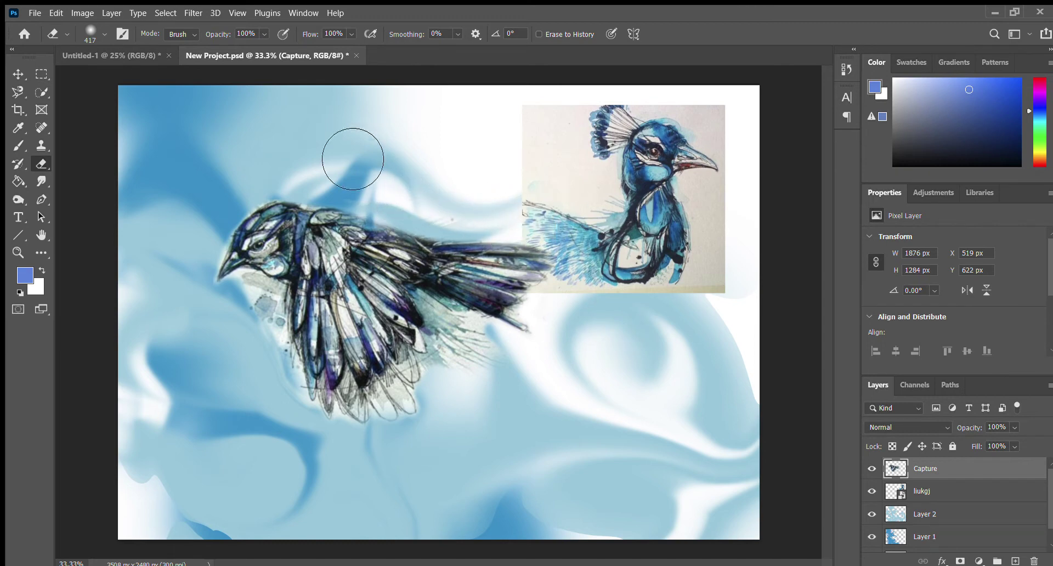
left_click(18, 74)
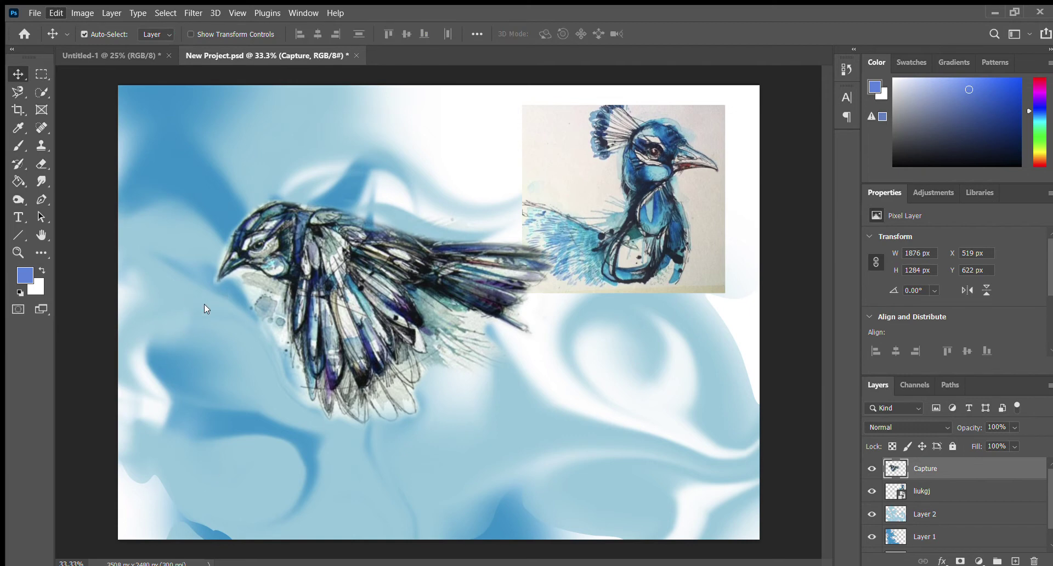
Shrink the cut-out flying bird to about 74%
key("ctrl+t")
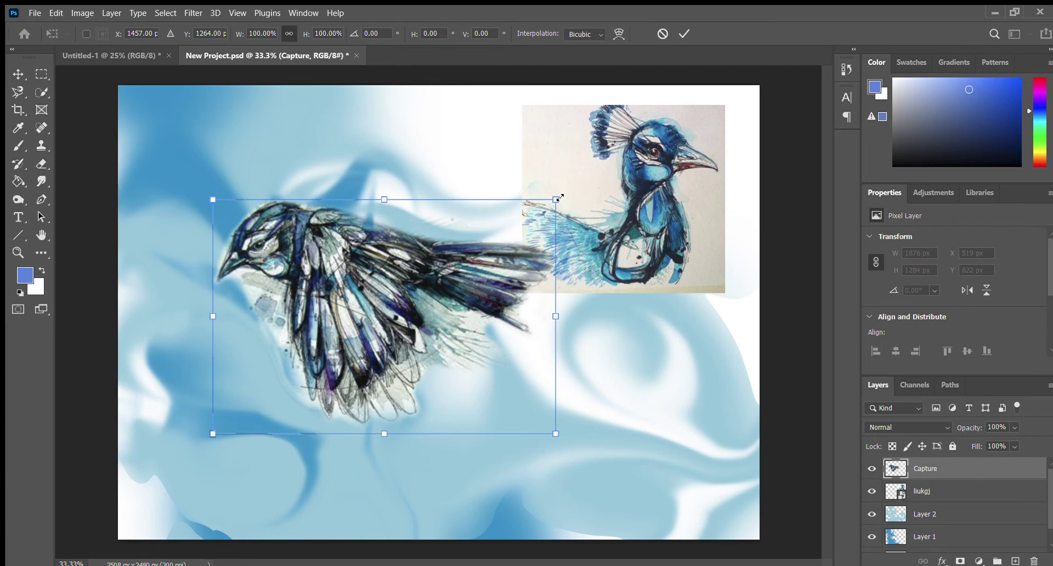
left_click_drag(557, 198, 467, 260)
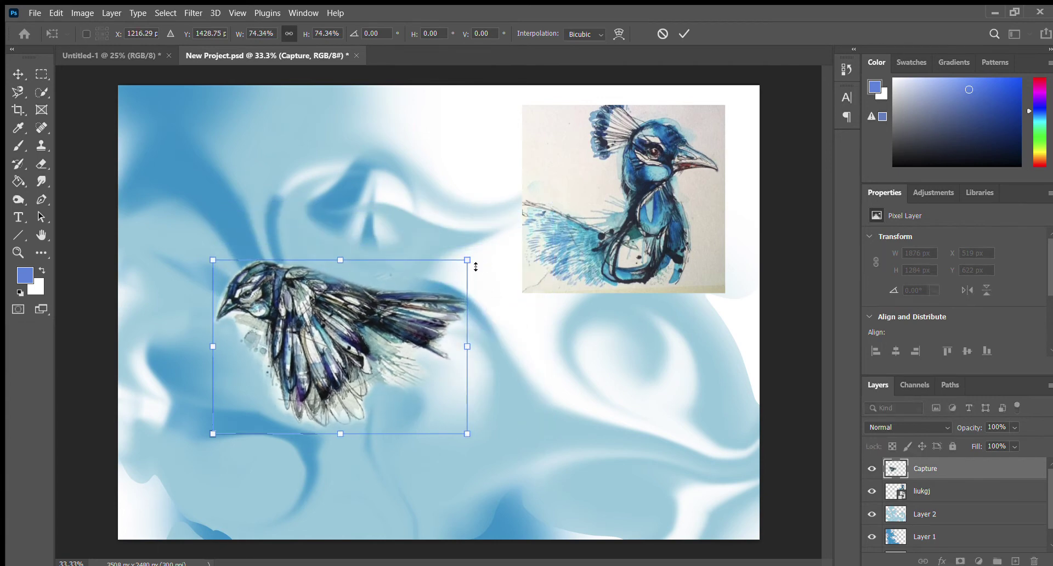
left_click_drag(397, 309, 451, 343)
key("Return")
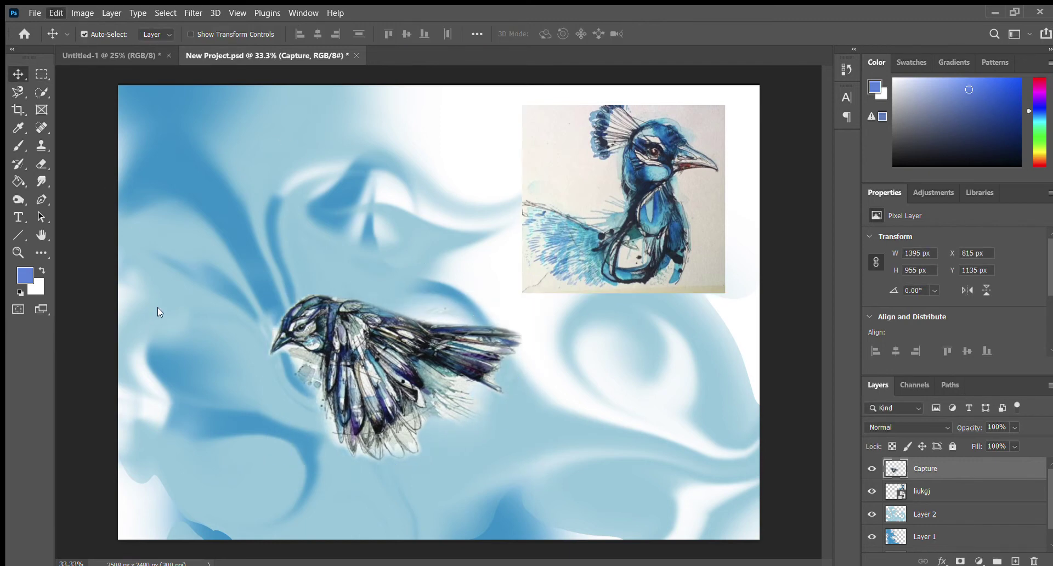
Rotate the flying bird about 15° and place it top right over the peacock picture
key("ctrl+t")
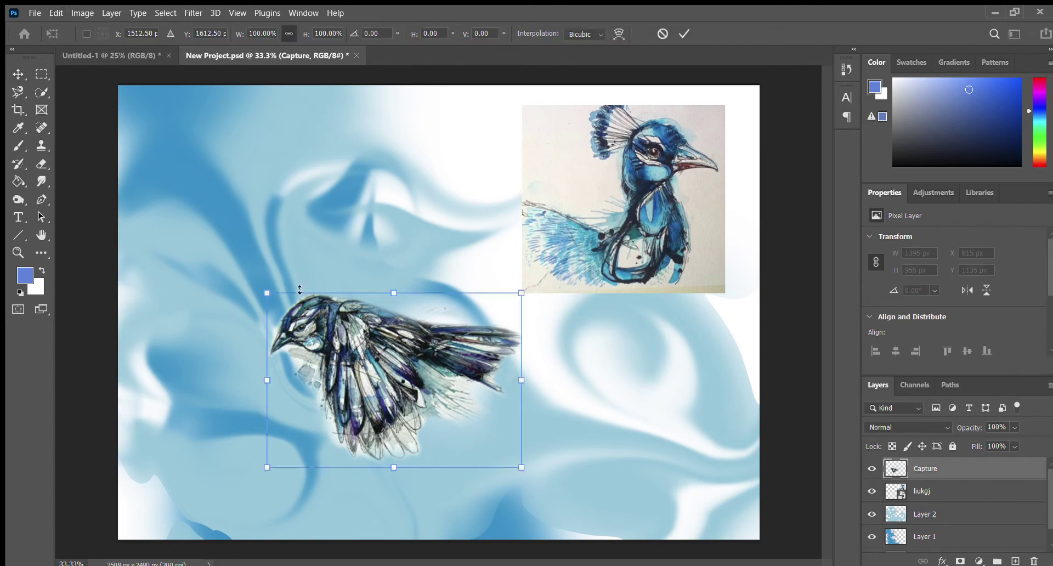
left_click_drag(256, 281, 286, 249)
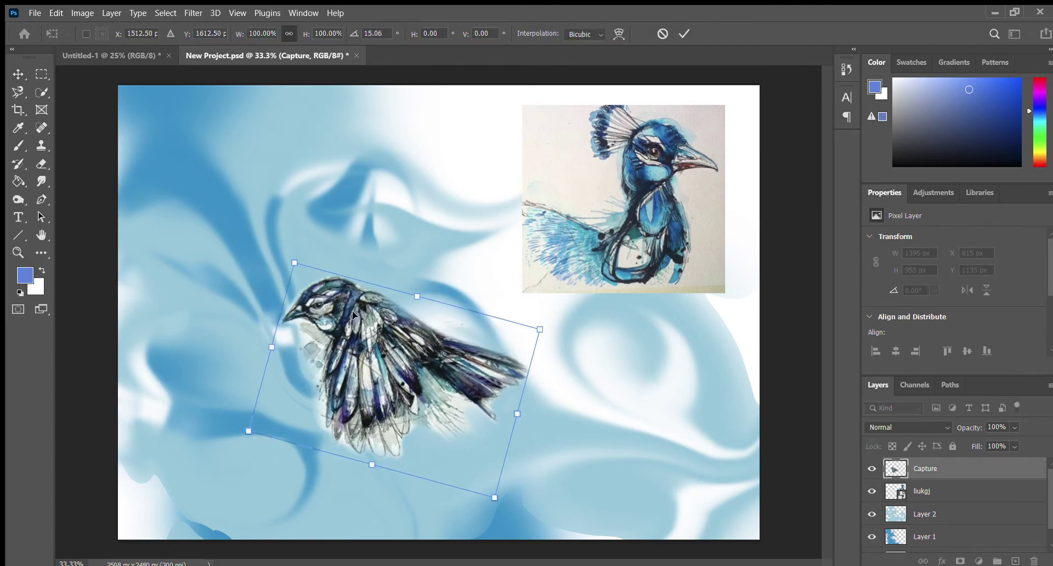
left_click_drag(352, 310, 607, 159)
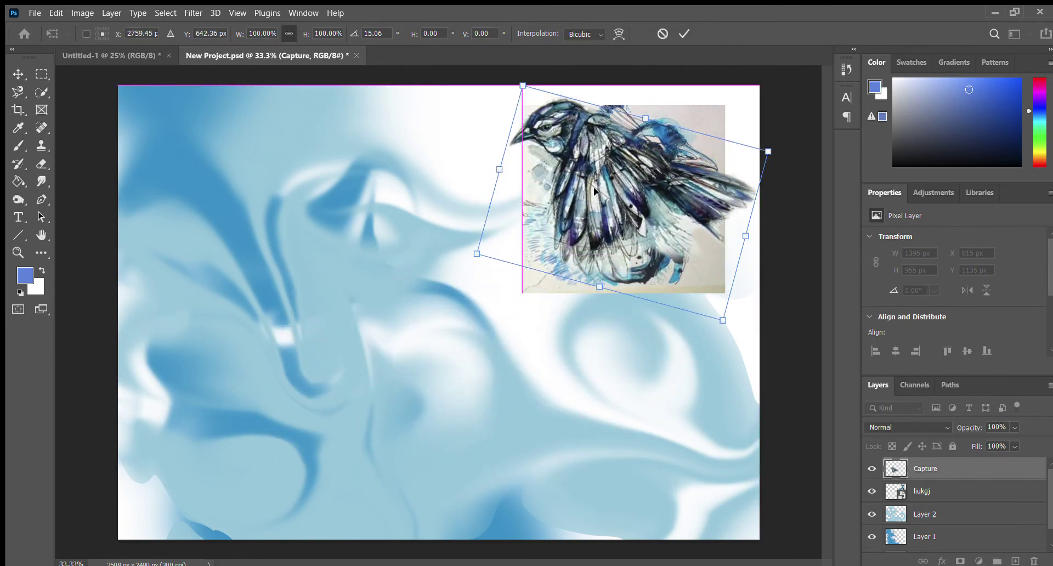
key("Return")
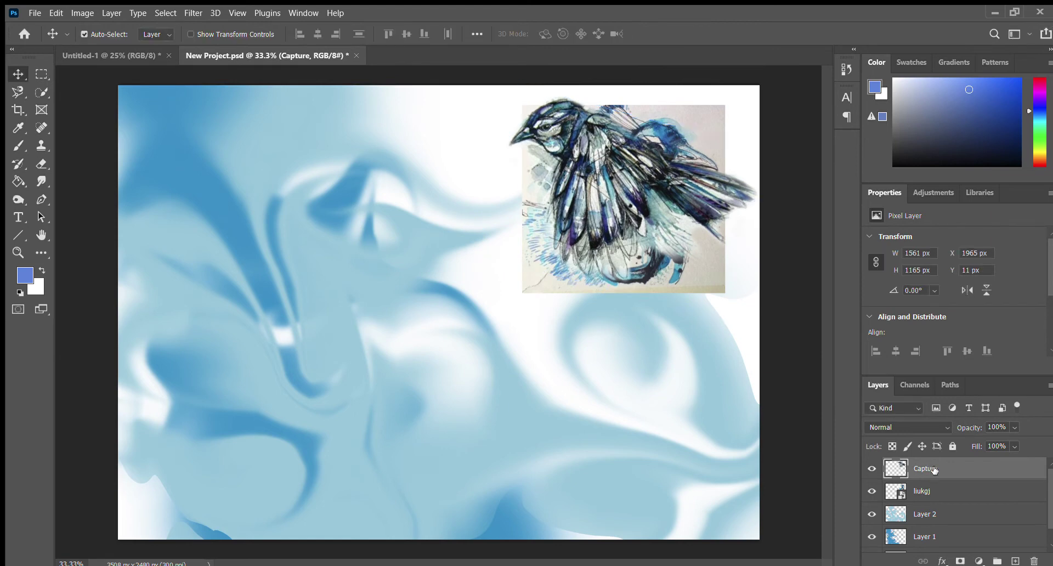
left_click(941, 489)
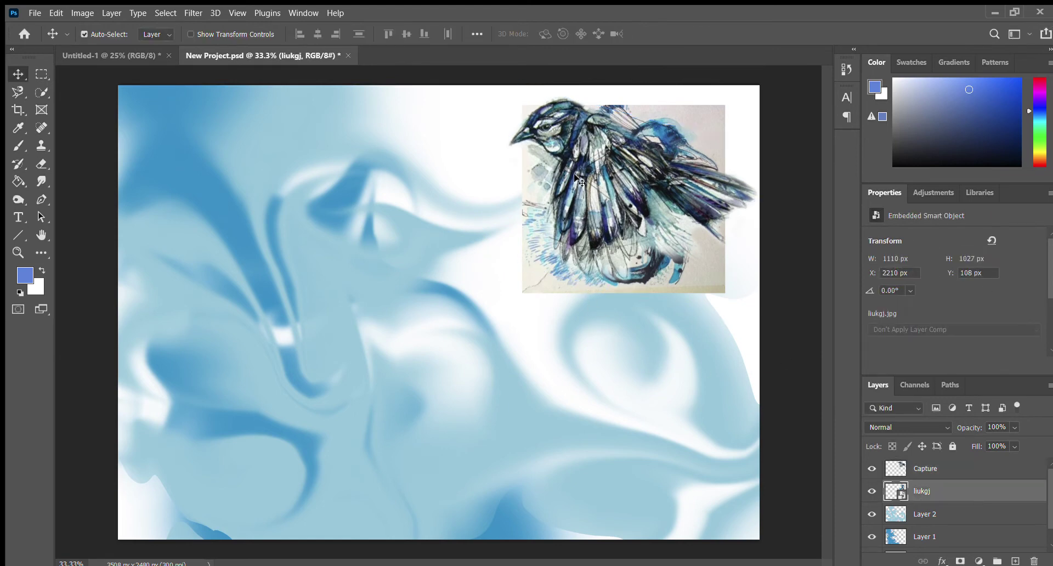
left_click_drag(563, 266, 571, 246)
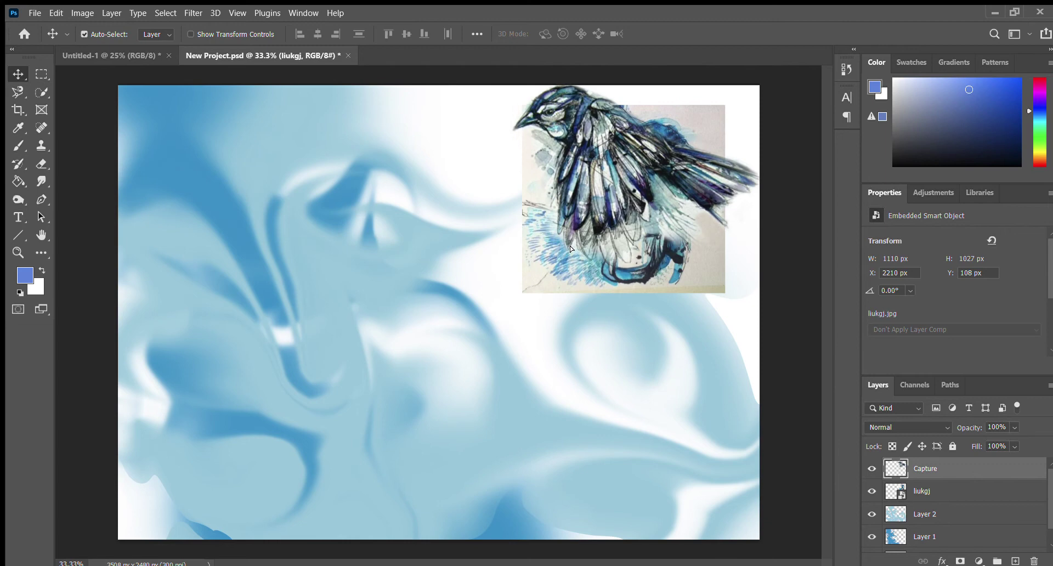
Move the peacock picture down to the left side of the canvas
left_click(956, 490)
left_click_drag(657, 181, 382, 351)
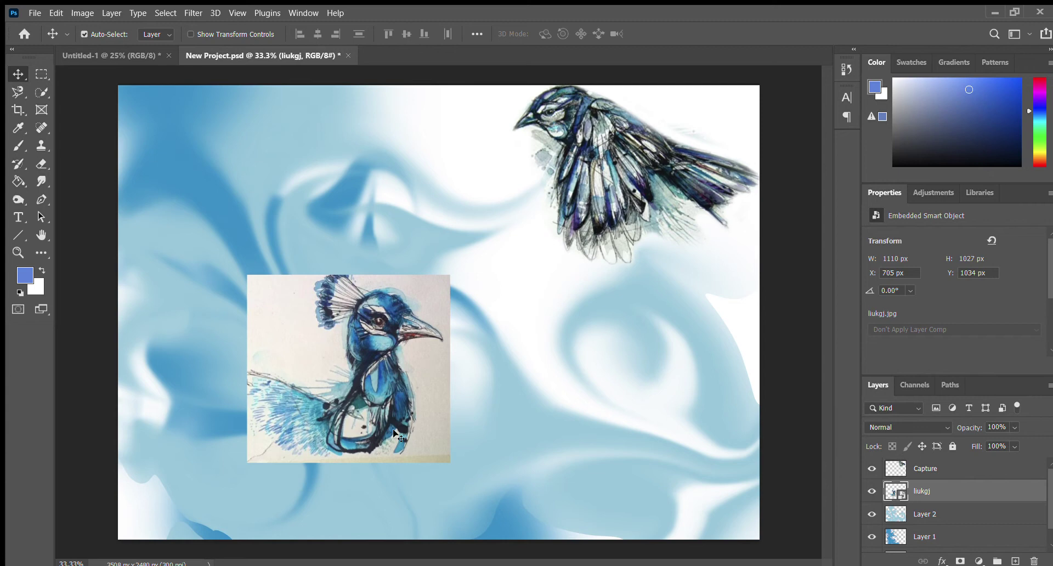
left_click_drag(415, 366, 361, 291)
key("alt")
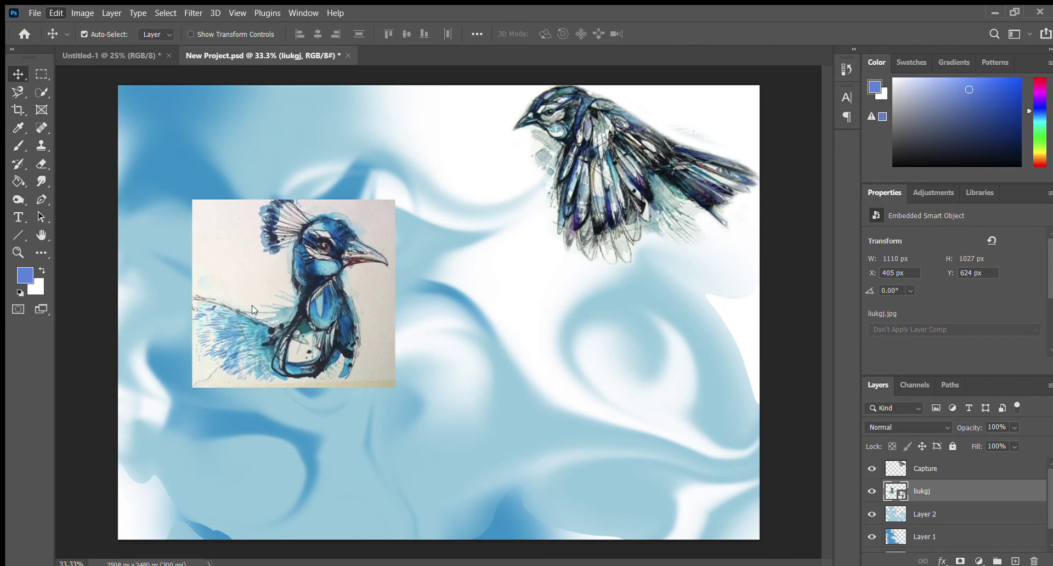
Enlarge the peacock picture to about 96% (1502 × 1389 px) at X 348, Y 657 px
key("ctrl+t")
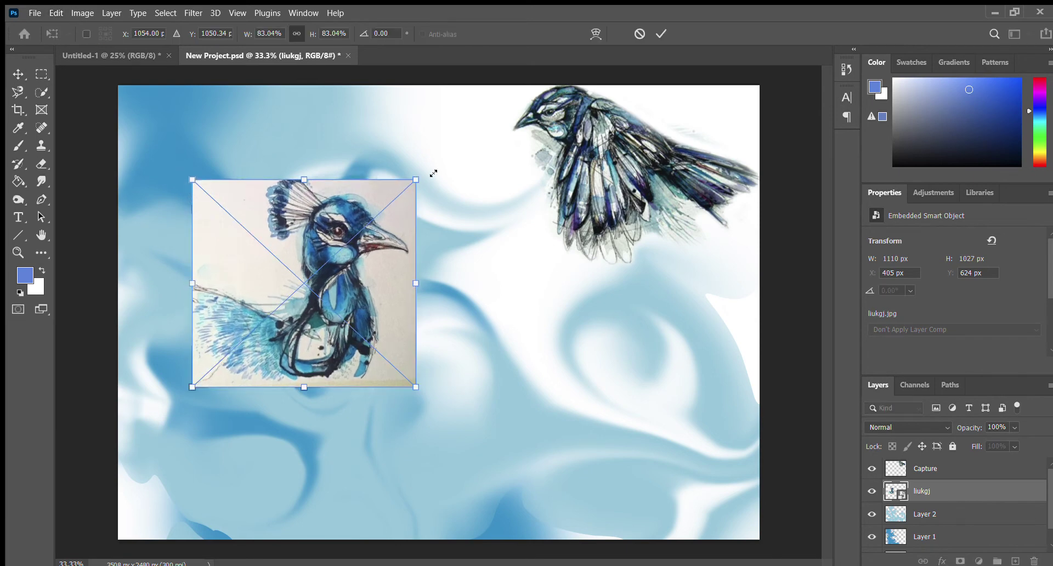
left_click_drag(433, 173, 485, 128)
left_click_drag(401, 227, 389, 298)
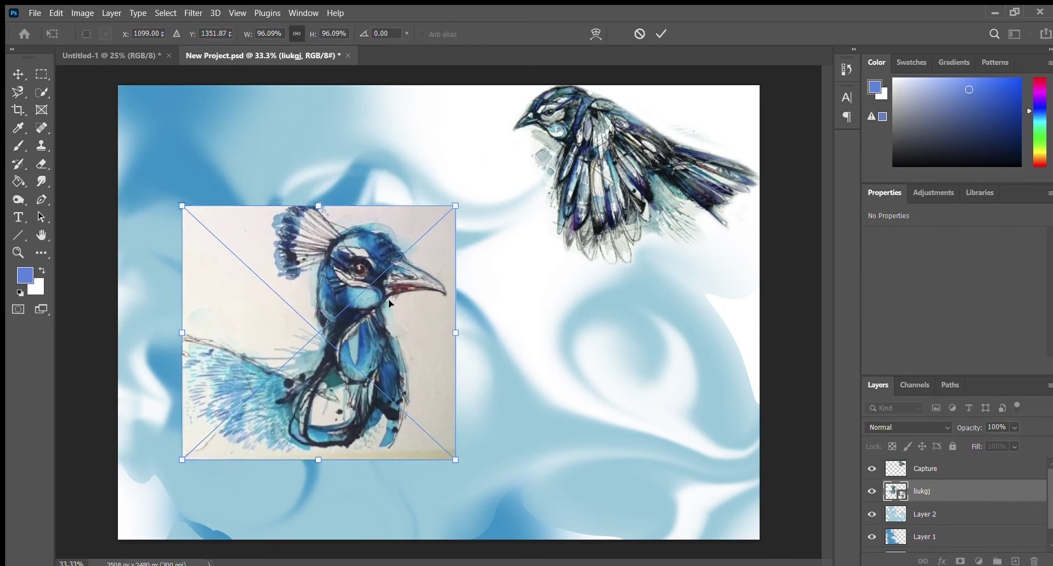
key("Return")
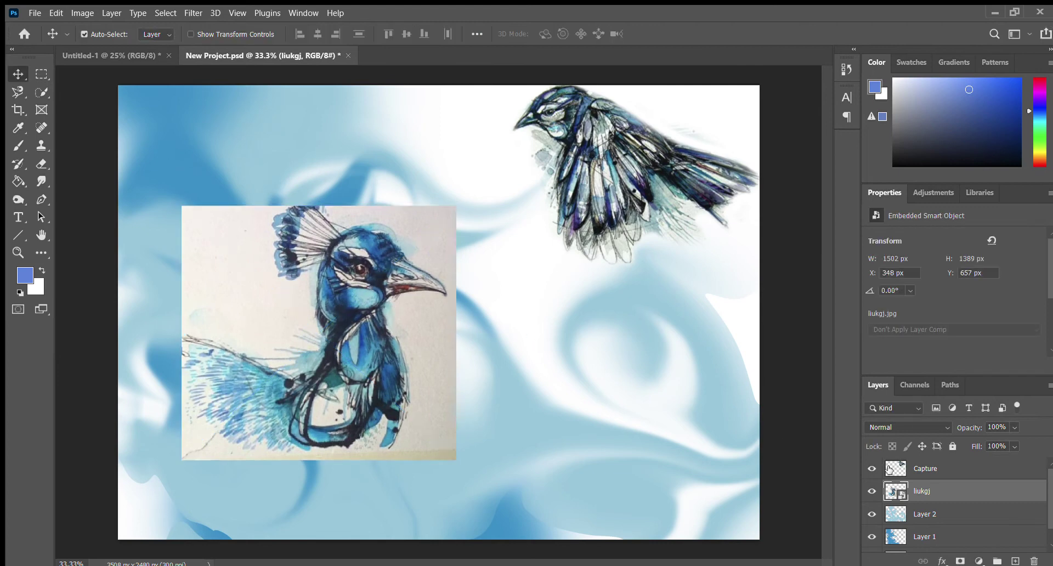
scroll(949, 492, "down", 1)
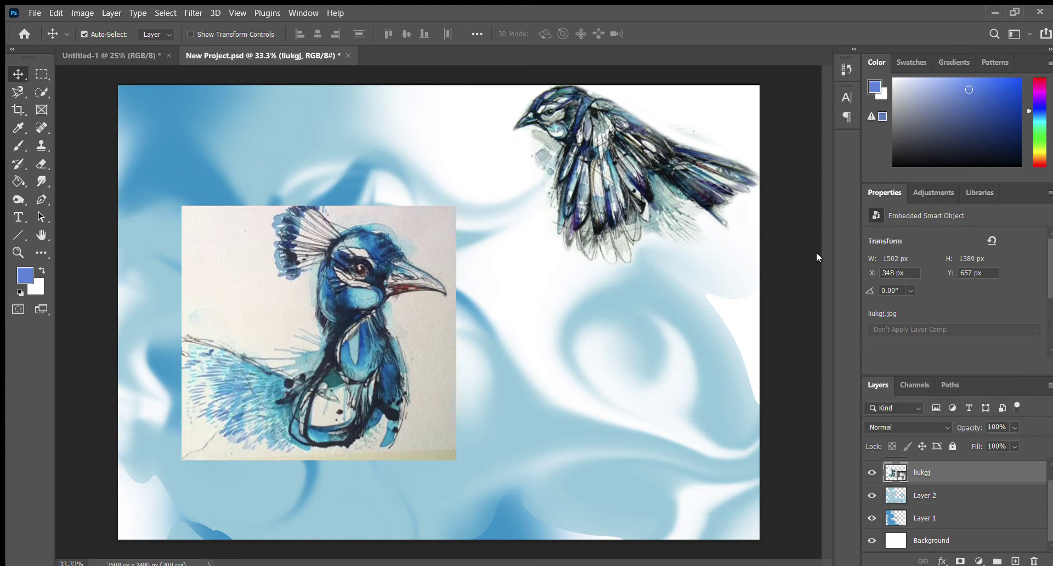
Rasterize the peacock layer and delete the paper right of its head using Quick Selection
key("ctrl+alt+r")
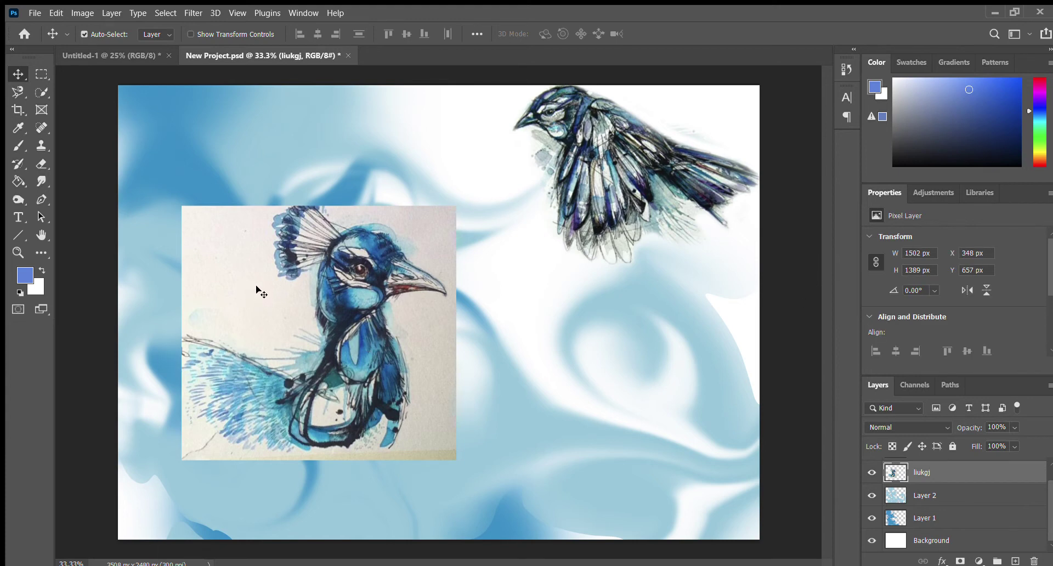
left_click(39, 89)
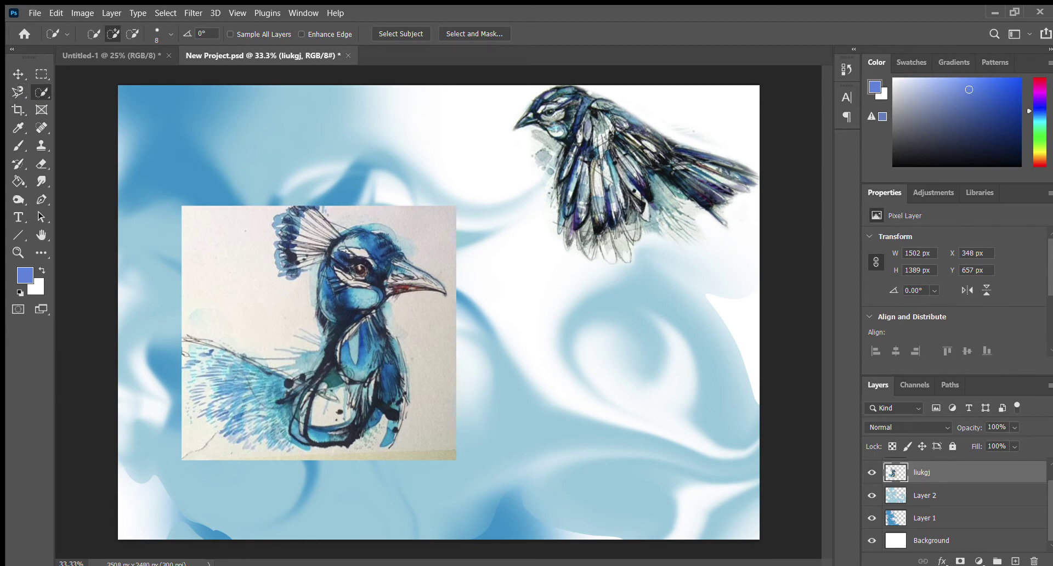
left_click(115, 33)
mouse_move(425, 229)
left_mouse_down()
mouse_move(409, 258)
mouse_move(434, 286)
mouse_move(430, 349)
mouse_move(380, 456)
mouse_move(354, 442)
left_mouse_up()
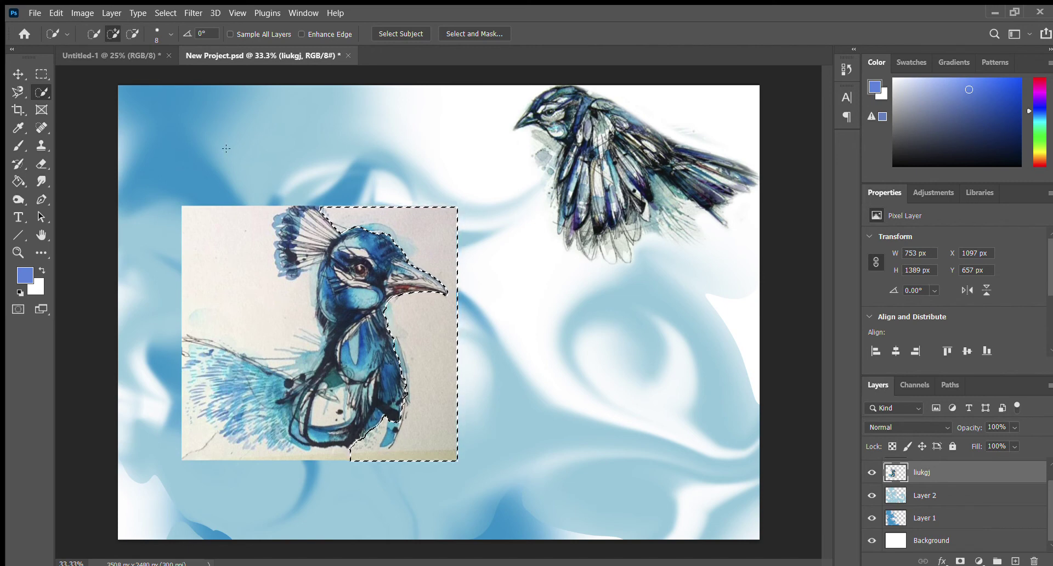
left_click(131, 32)
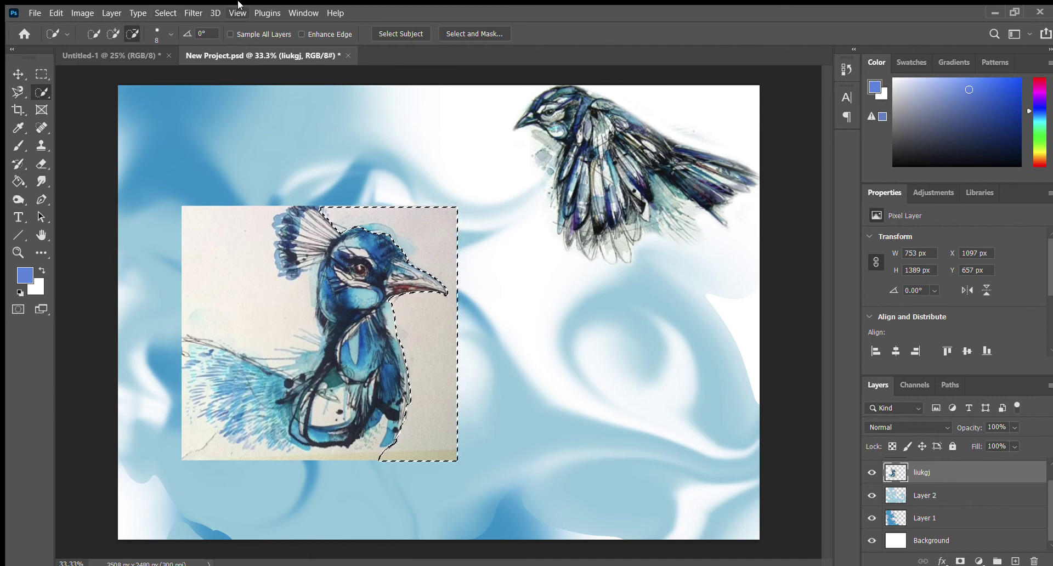
key("Delete")
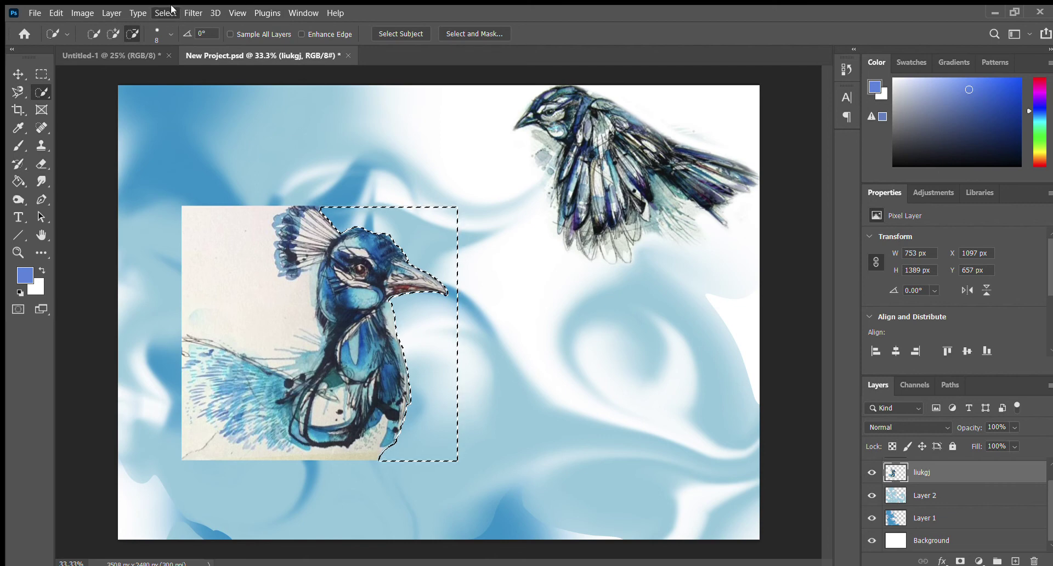
key("ctrl+d")
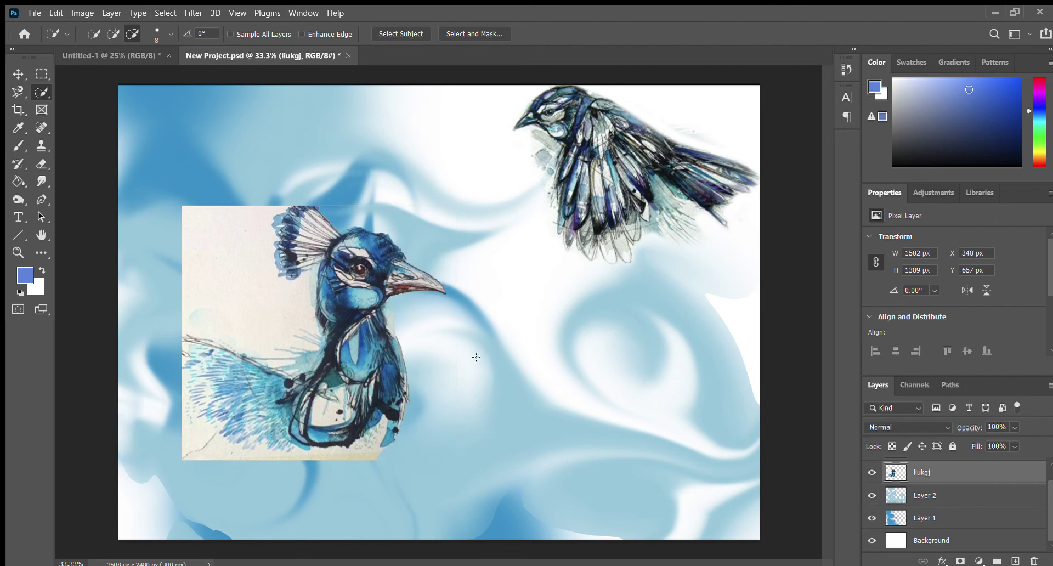
Erase the small paper corner below the peacock's chest with a smaller Eraser brush
left_click(40, 164)
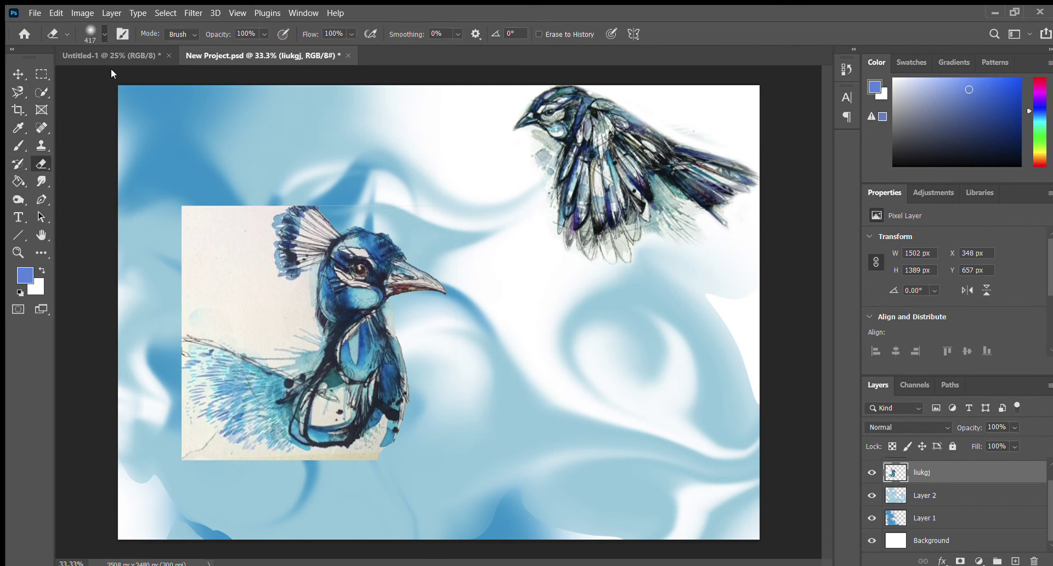
key("bracketleft")
key("bracketleft")
key("bracketleft")
key("bracketleft")
key("bracketleft")
left_click(6, 70)
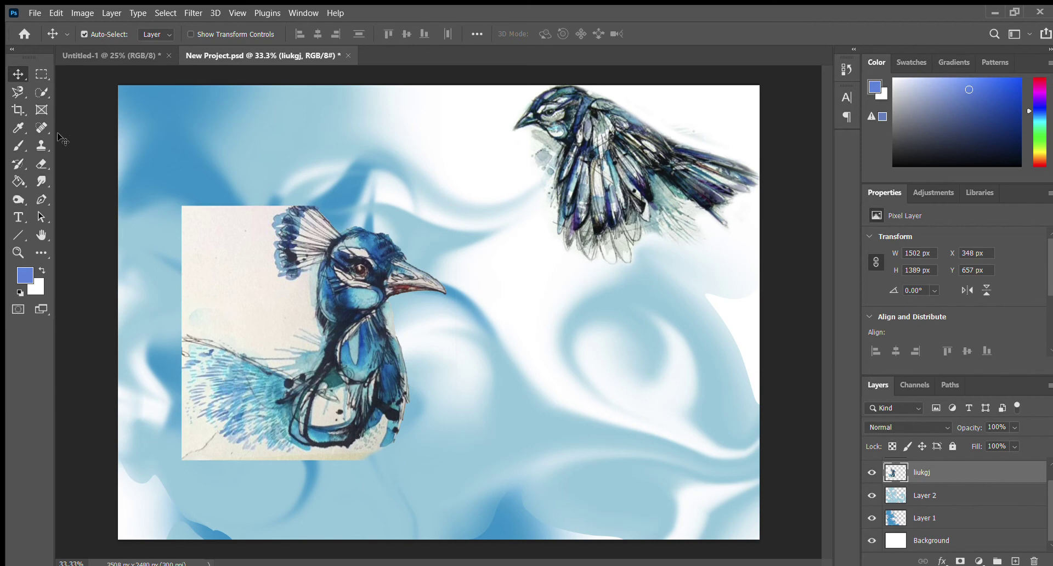
left_click(42, 93)
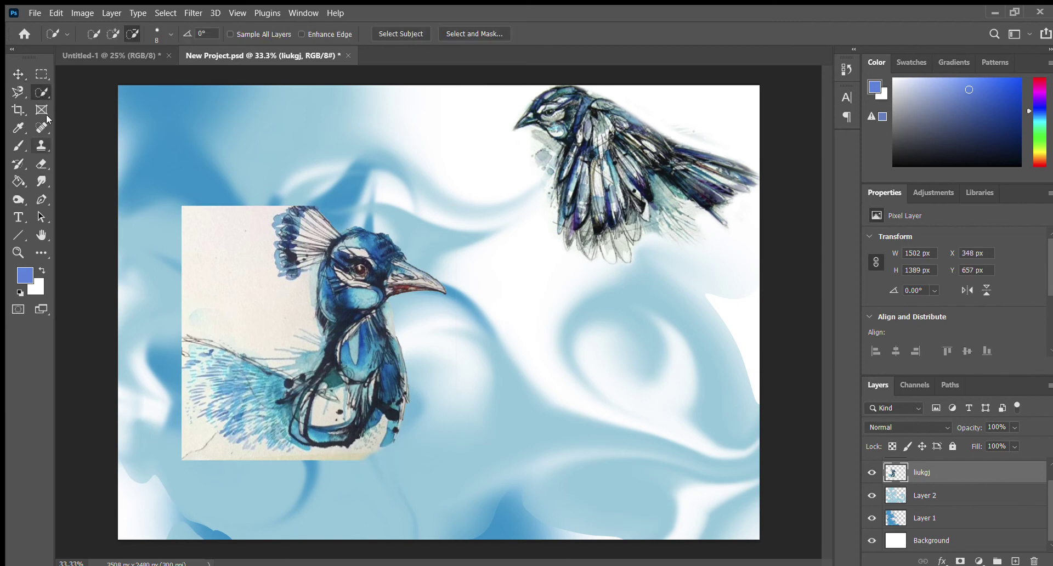
left_click(42, 164)
mouse_move(376, 455)
left_mouse_down()
mouse_move(340, 458)
mouse_move(390, 457)
mouse_move(181, 463)
mouse_move(320, 462)
left_mouse_up()
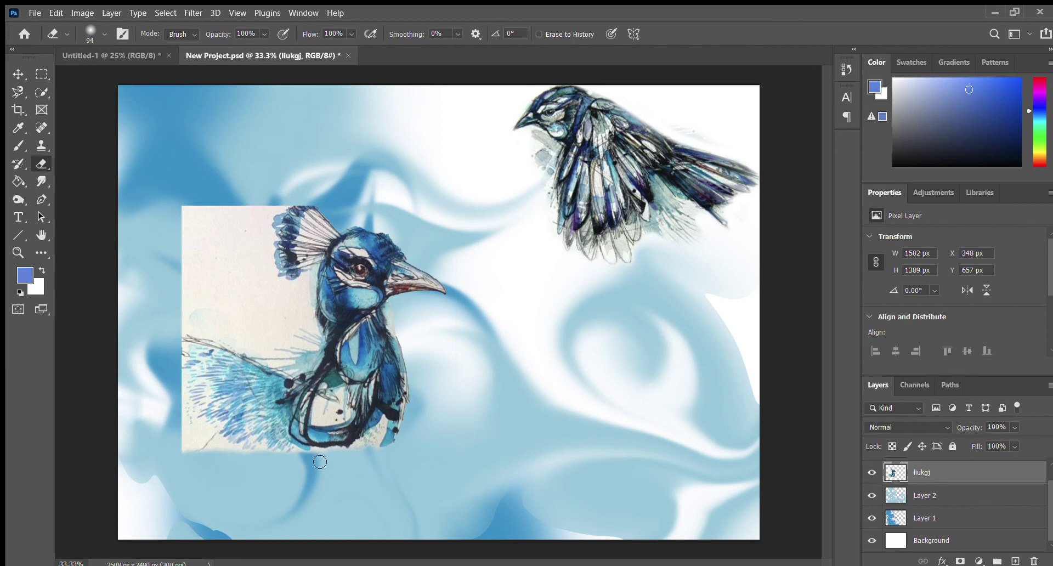
Drag the peacock to the top-left corner and the flying bird to X 2165, Y 1570 px
left_click(17, 74)
left_click_drag(334, 345, 247, 223)
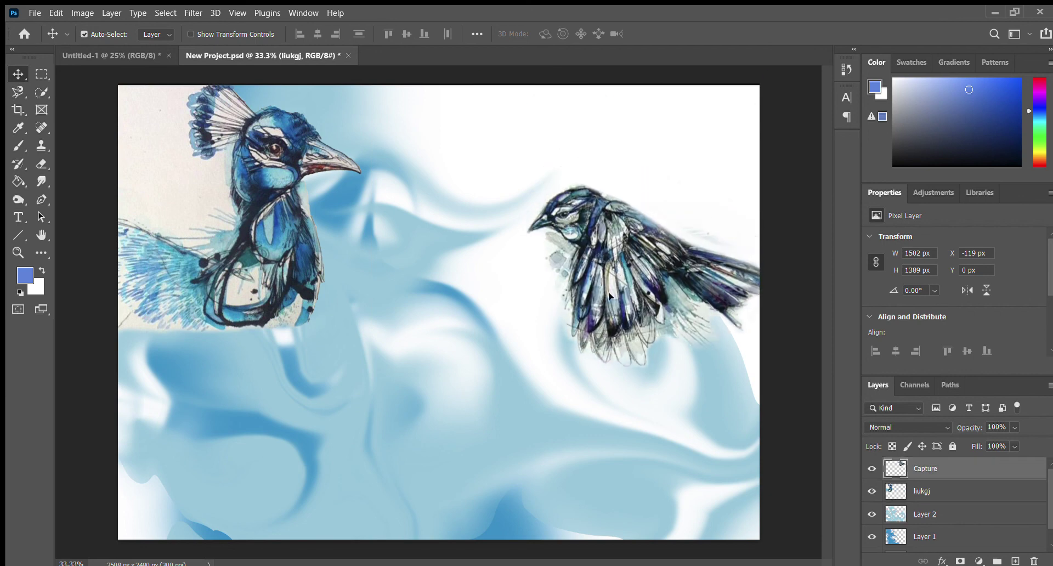
left_click_drag(609, 296, 667, 440)
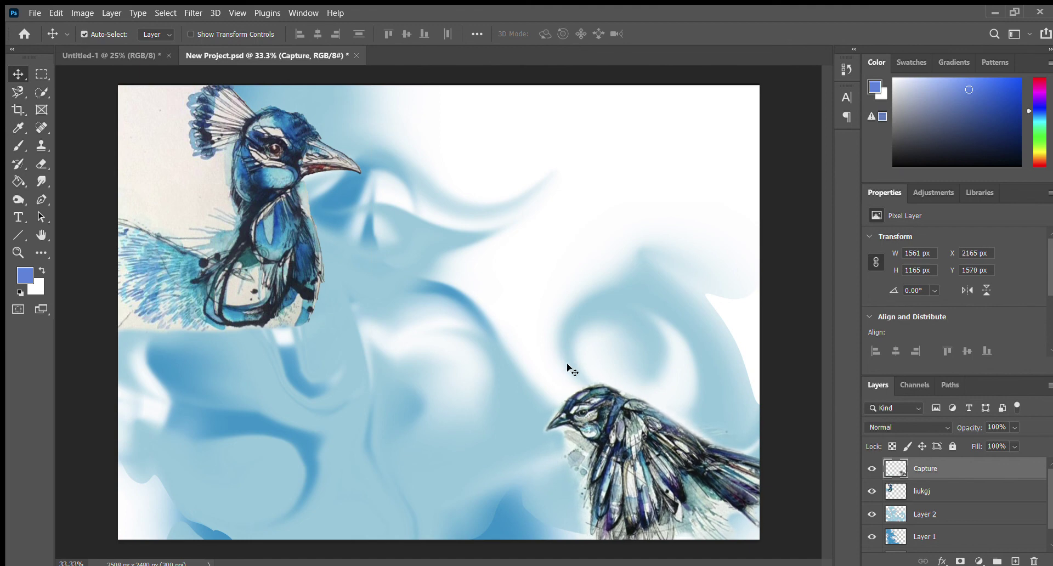
Add a two-line Arial 30 pt text box with the artist's name and 'Watercolour artist', nudged right
left_click(16, 217)
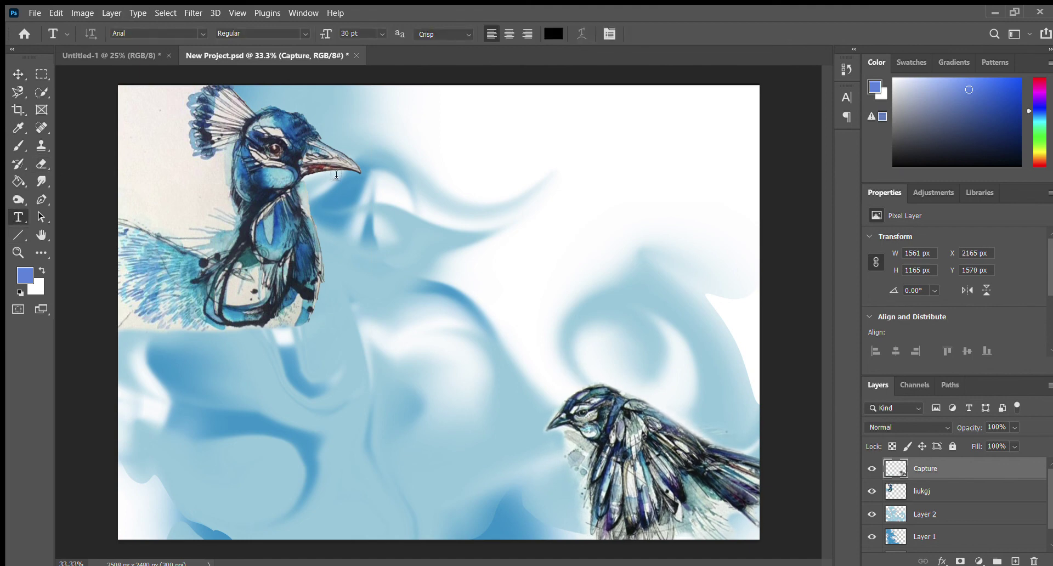
left_click_drag(317, 185, 532, 227)
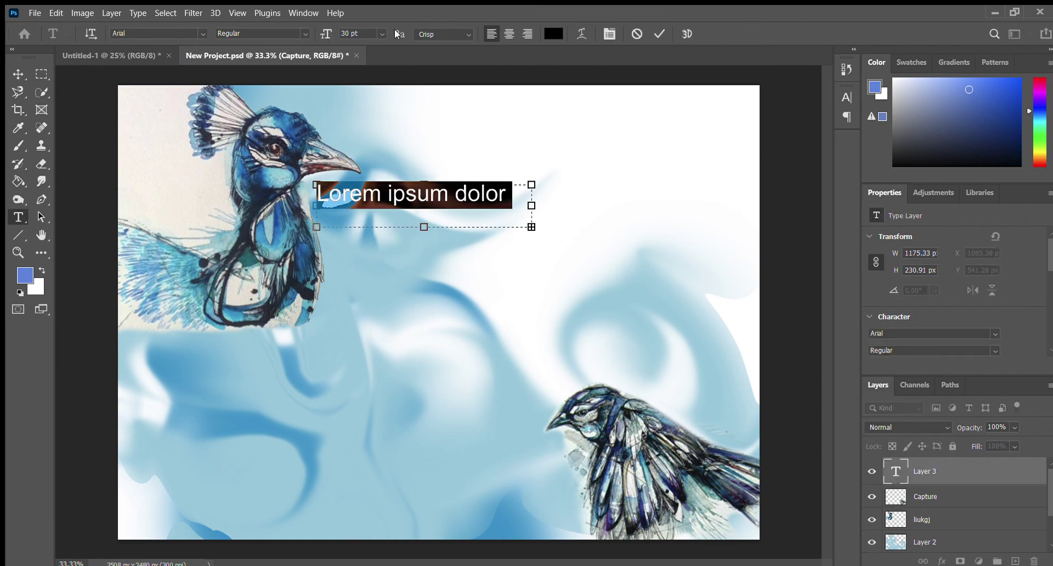
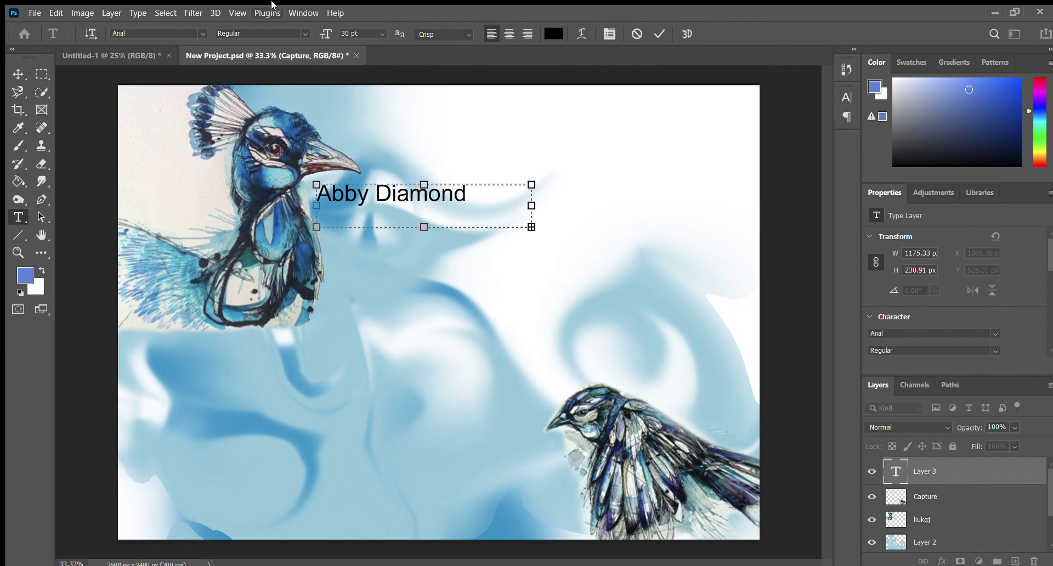
left_click_drag(531, 227, 598, 277)
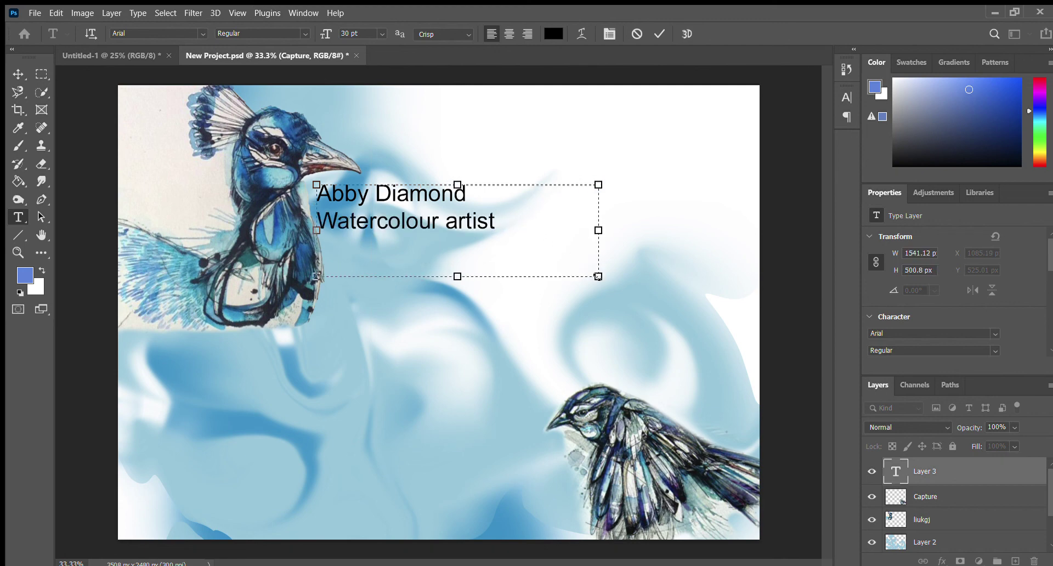
left_click(18, 74)
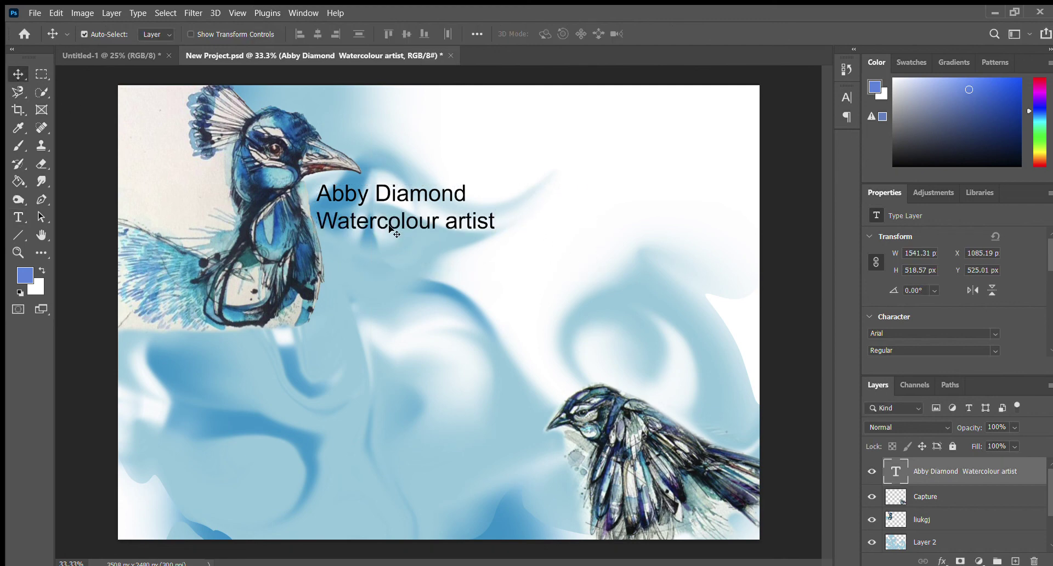
left_click_drag(393, 226, 391, 214)
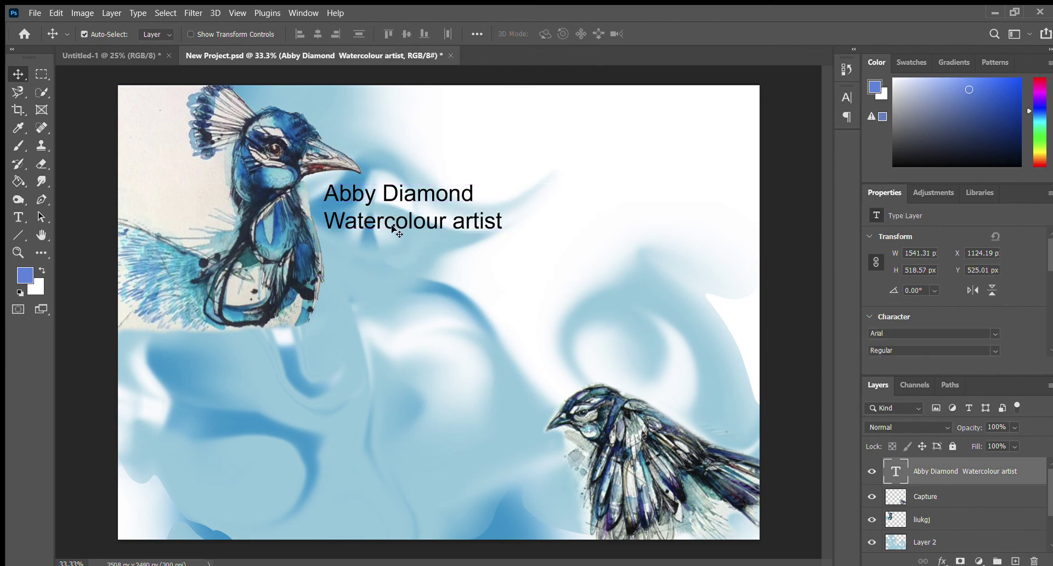